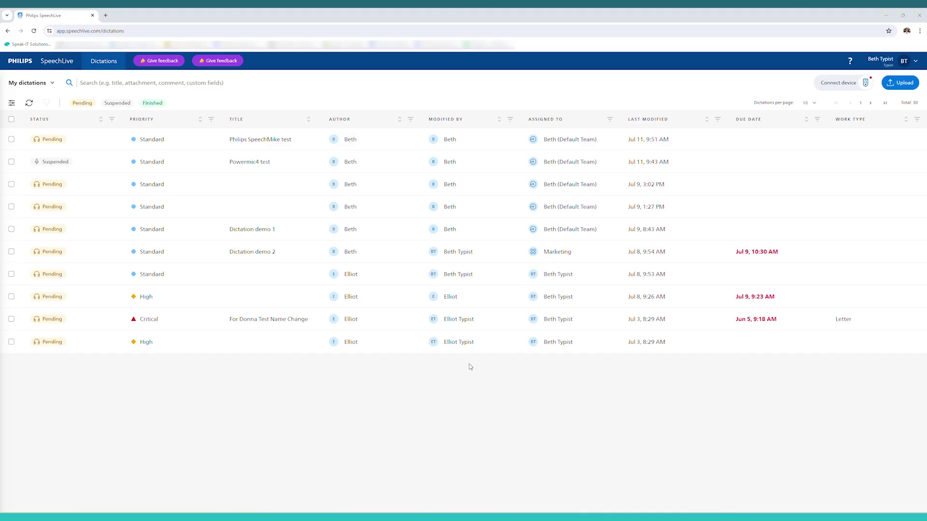
# - Start the Set up PDC guide and open the Philips Device Connector extension's Chrome Web Store page
pyautogui.click(866, 84)
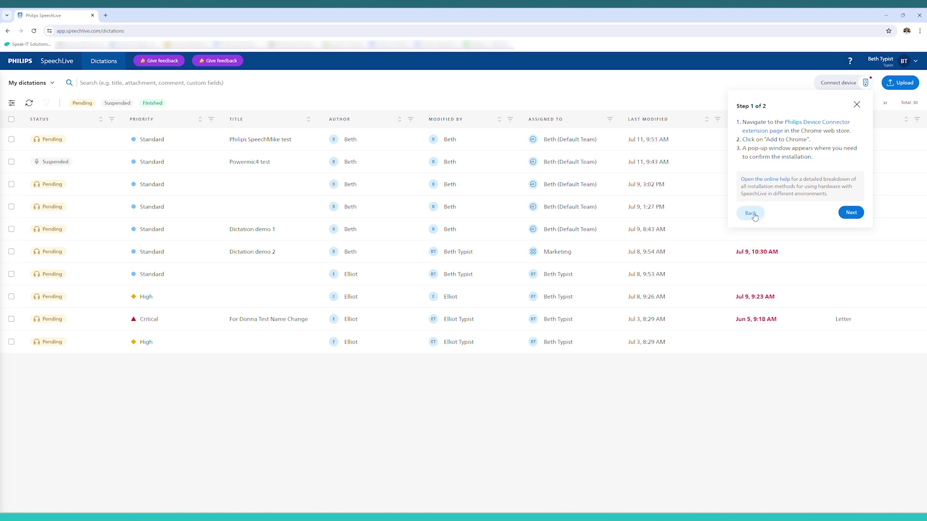
pyautogui.click(751, 214)
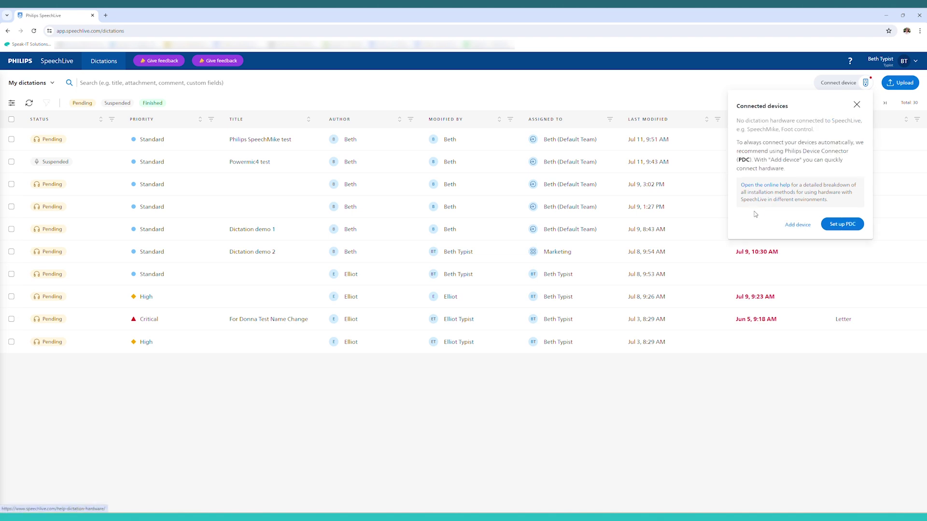
pyautogui.click(840, 225)
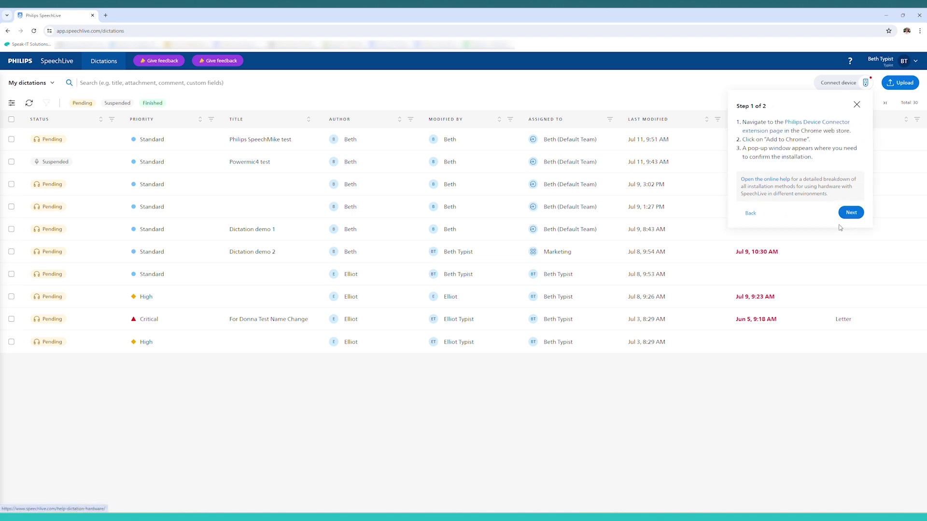
pyautogui.click(818, 125)
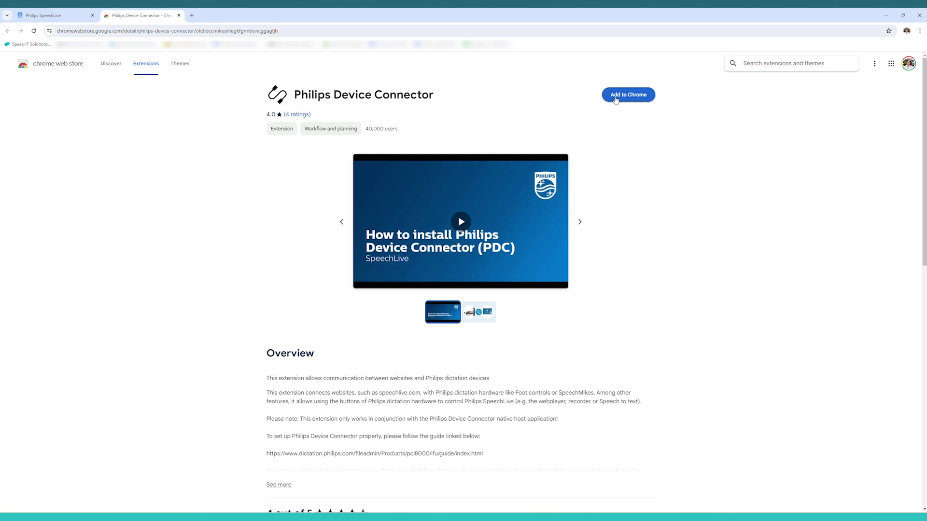
# - Add the Philips Device Connector extension to Chrome, dismiss the confirmation, and close the store tab
pyautogui.click(635, 100)
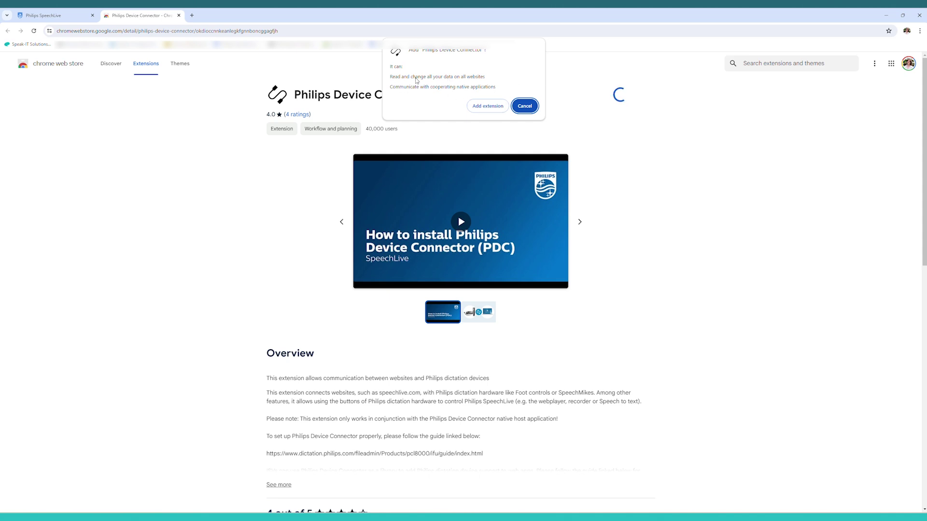
pyautogui.click(485, 108)
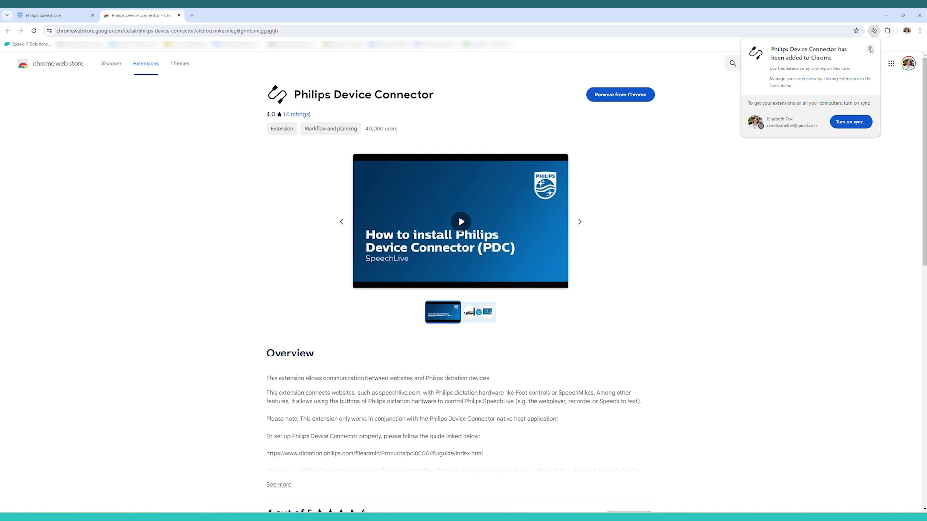
pyautogui.click(869, 49)
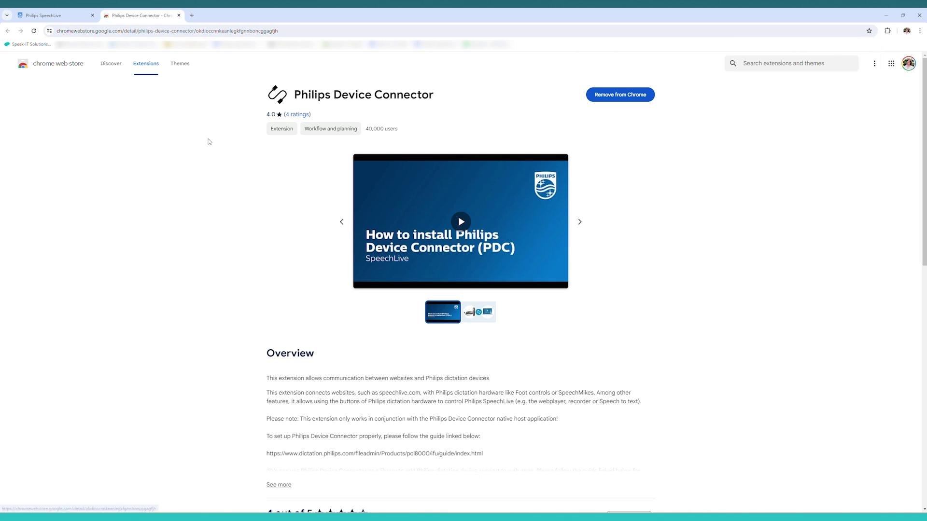
pyautogui.click(179, 16)
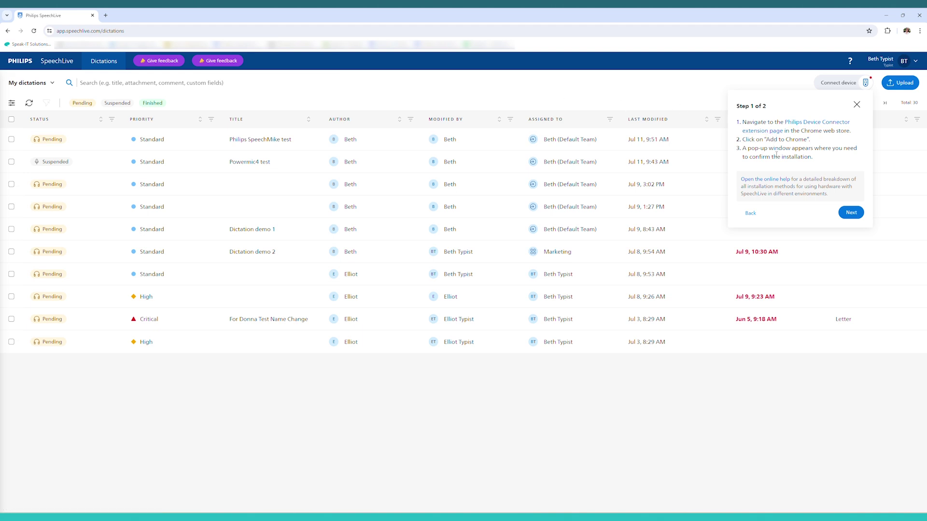
# - Go to Step 2 of 2, download the native host application package, and centre the Downloads window
pyautogui.click(855, 213)
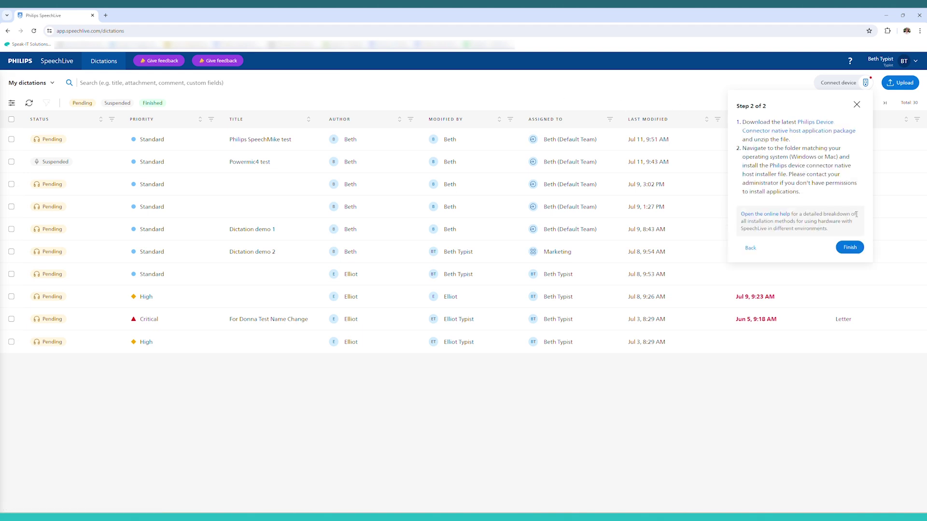
pyautogui.click(829, 134)
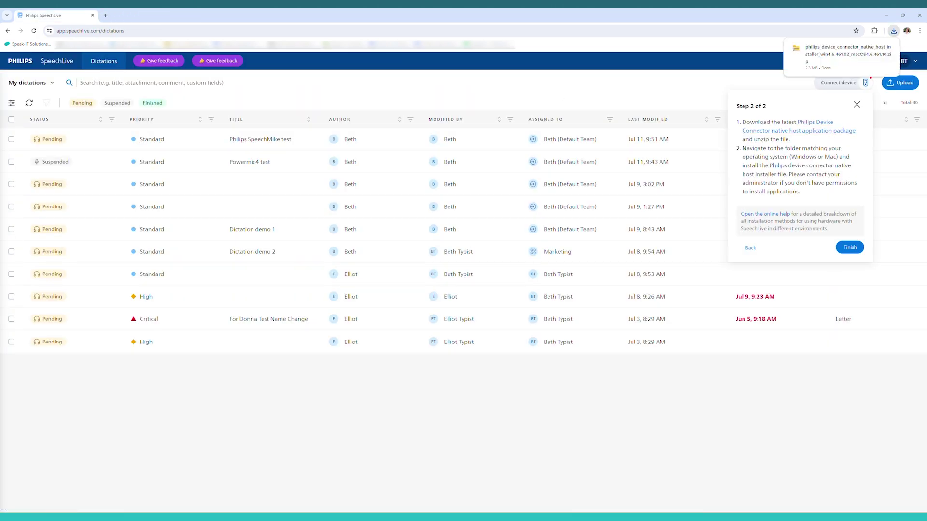
pyautogui.moveTo(0, 161); pyautogui.dragTo(515, 160)
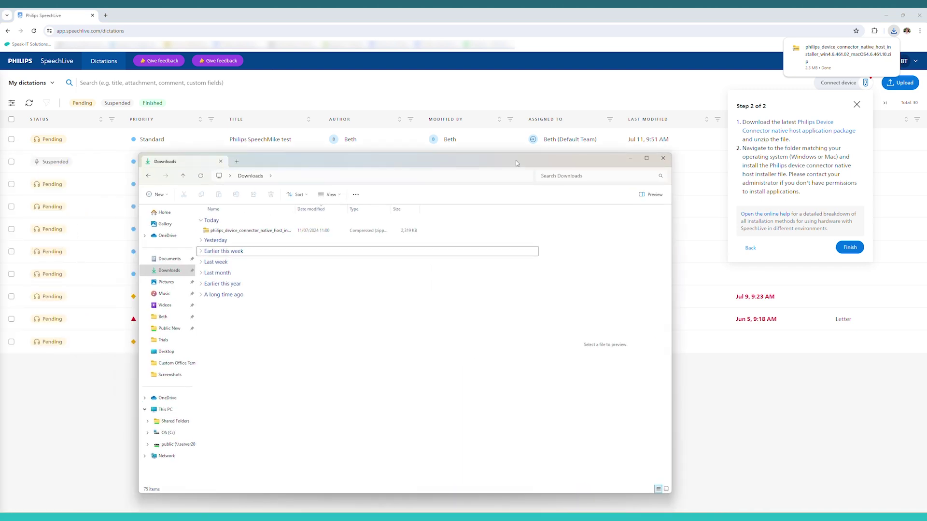
# - Open the connector zip's Windows folder and run the native host installer .exe without extracting
pyautogui.click(268, 231)
pyautogui.doubleClick(267, 231)
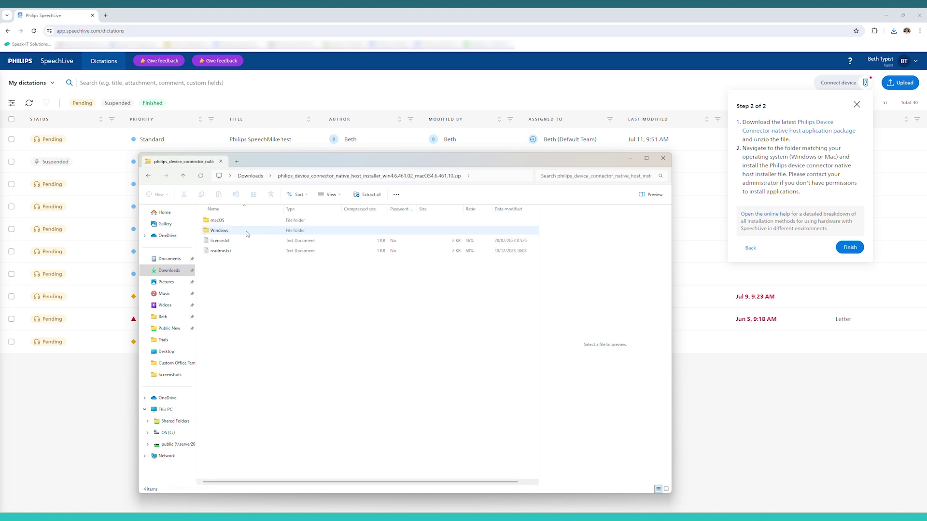
pyautogui.doubleClick(247, 233)
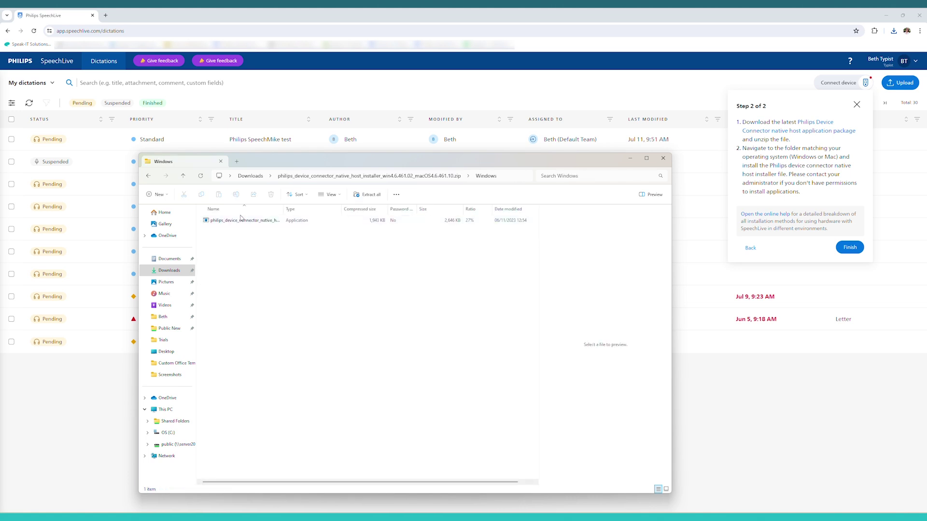
pyautogui.doubleClick(241, 220)
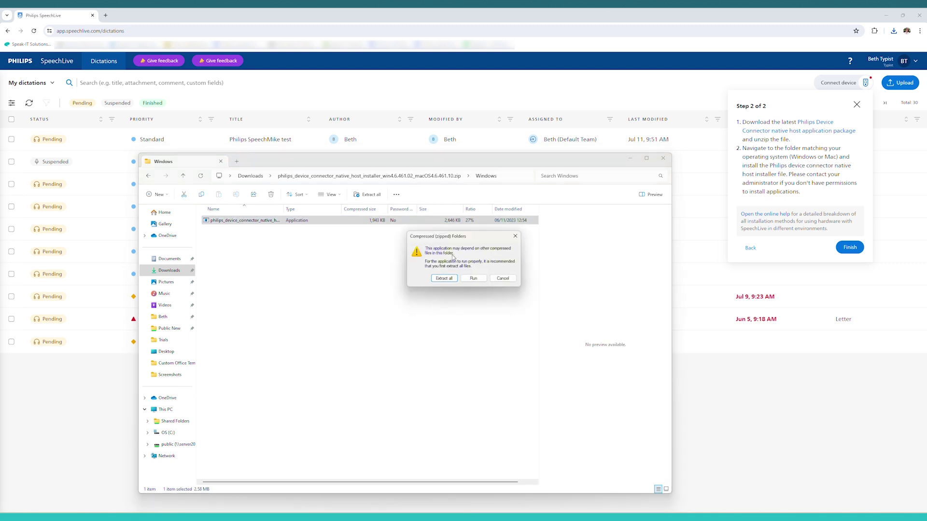
pyautogui.click(472, 278)
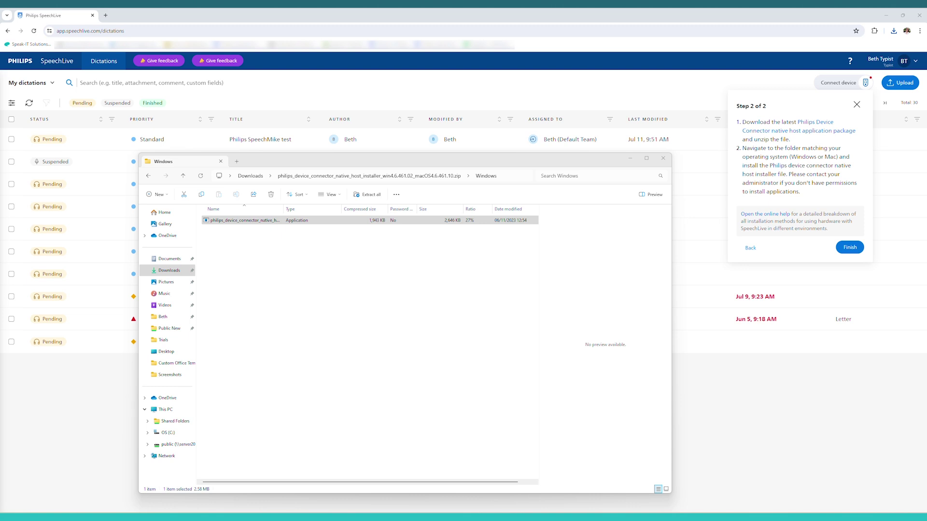
pyautogui.hotkey('alt', 'Tab')
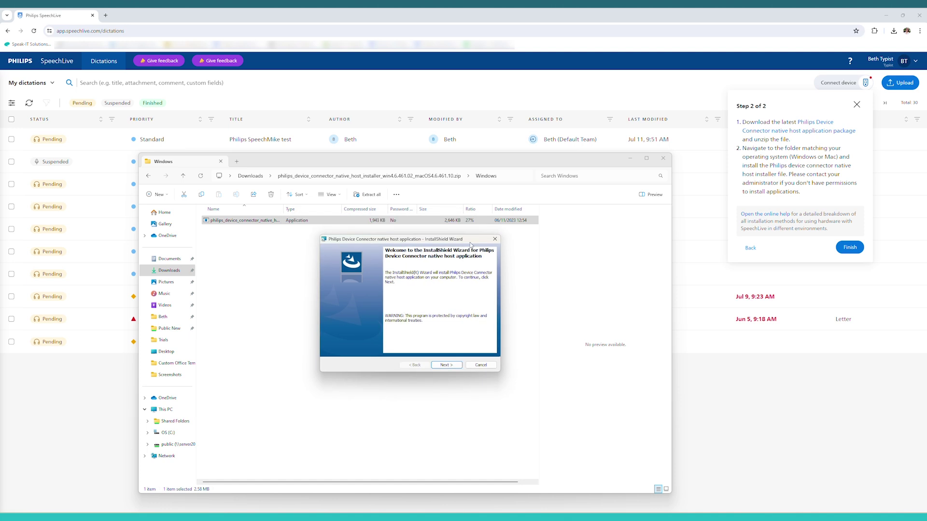
# - Complete the InstallShield Wizard's native host installation through Next, Install and Finish
pyautogui.click(446, 365)
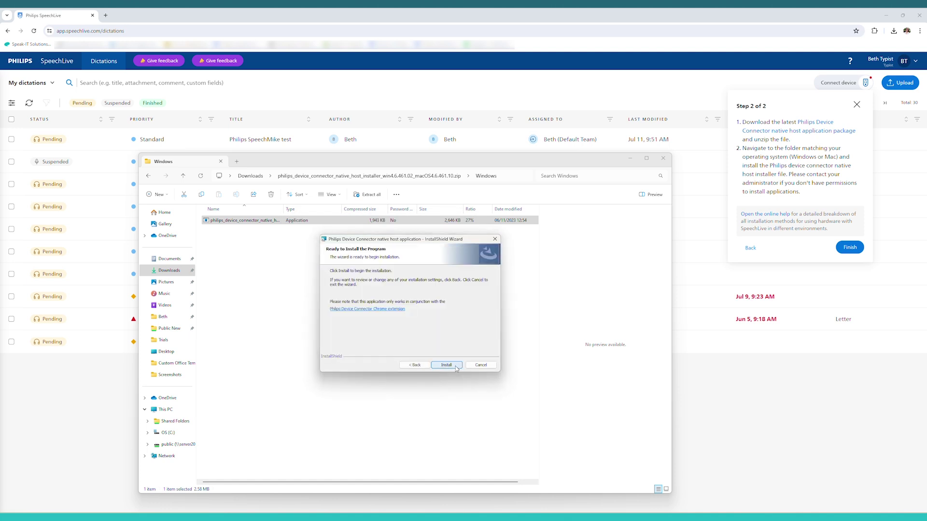
pyautogui.click(455, 367)
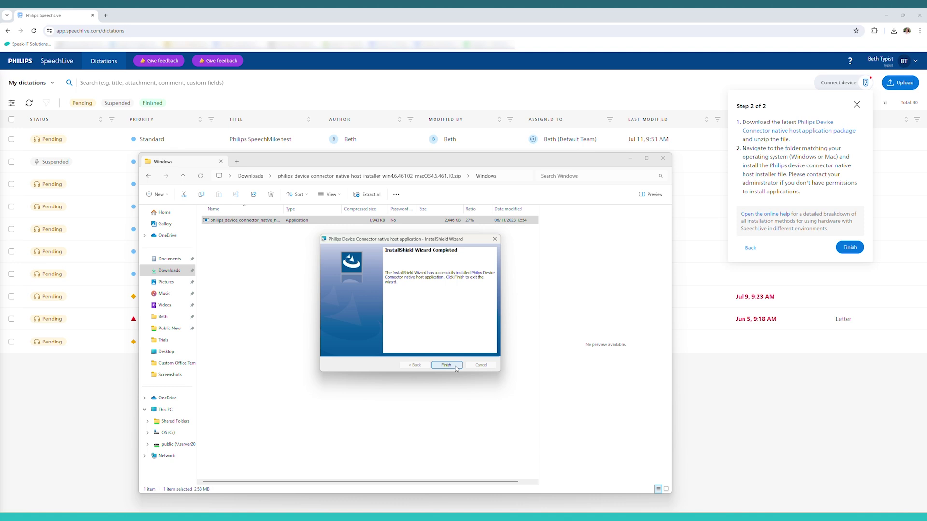
pyautogui.click(447, 365)
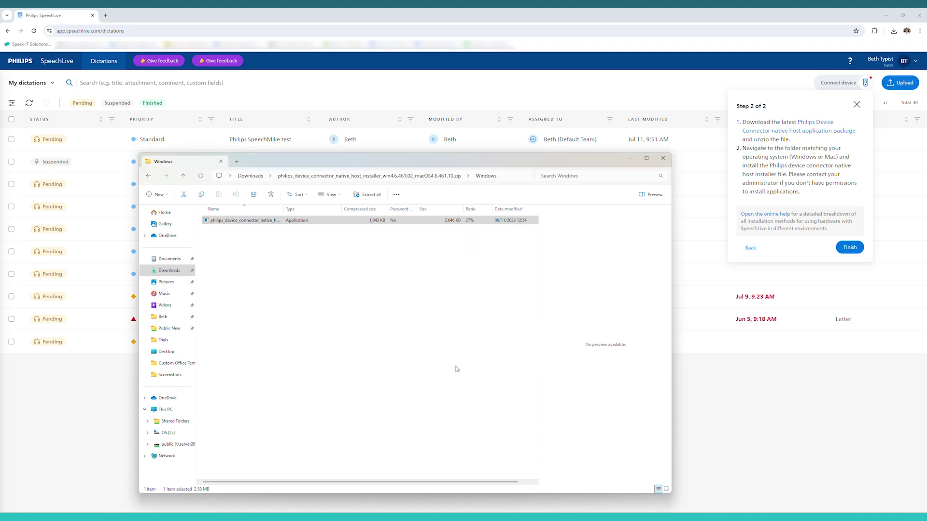
# - Close the installer folder, finish Step 2 of 2, and check that SPEECHMIKE SMP 4000 is listed as connected
pyautogui.click(663, 158)
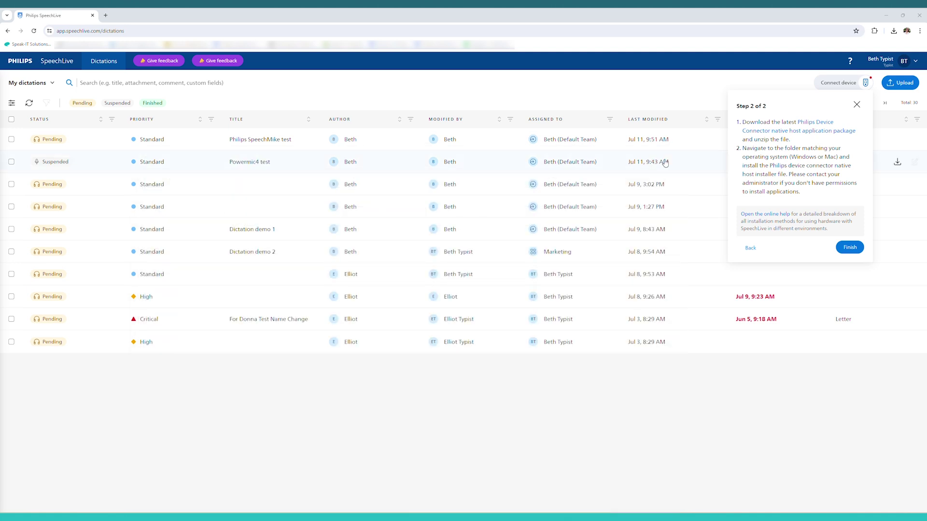
pyautogui.click(849, 248)
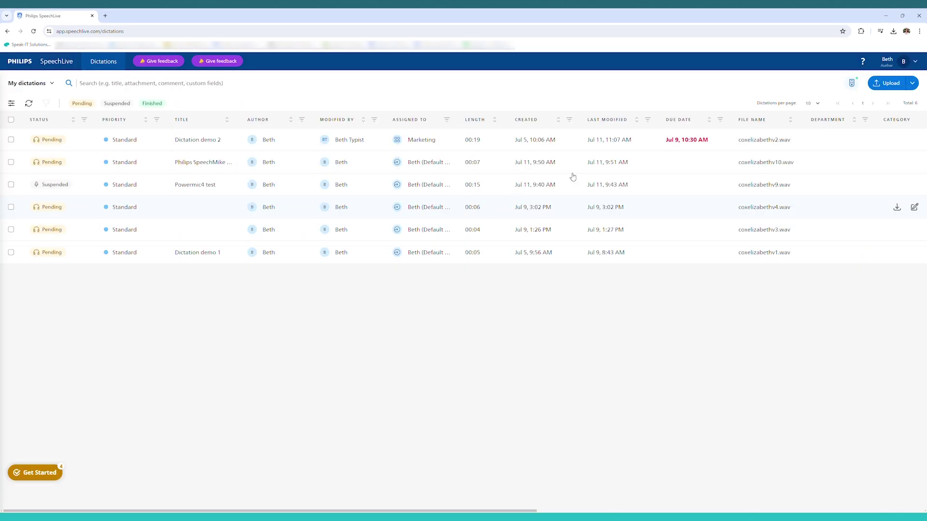
pyautogui.click(853, 85)
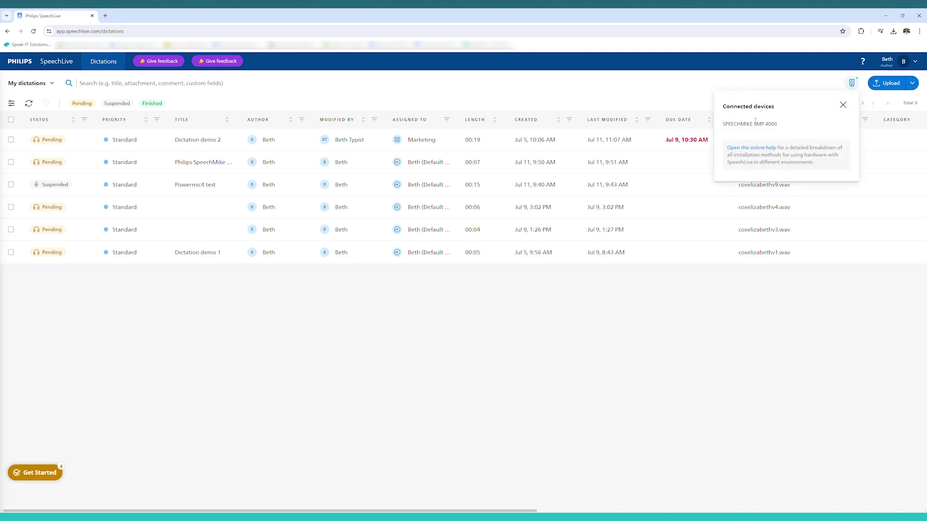
pyautogui.click(843, 104)
# - Create a new dictation titled 'Philips SpeechMike on PC' and record about 7 seconds with the SpeechMike (F4)
pyautogui.click(910, 86)
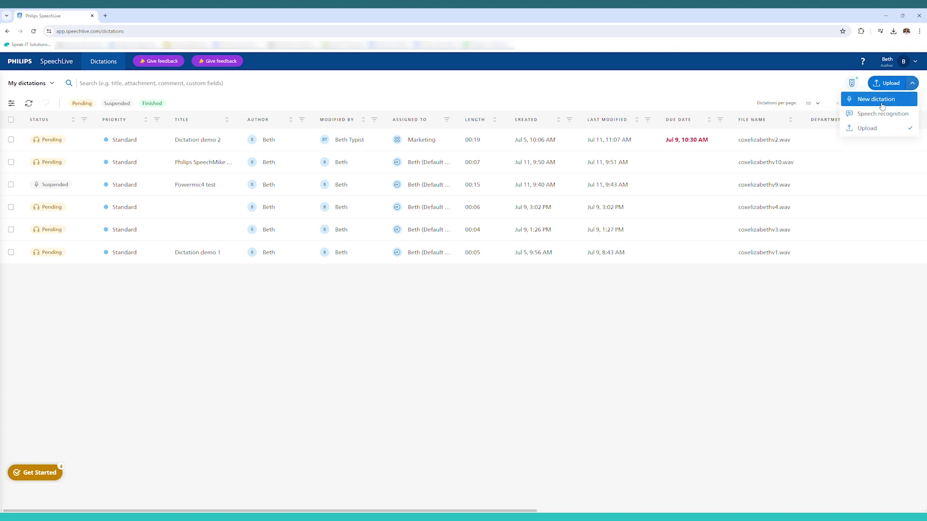
pyautogui.click(868, 99)
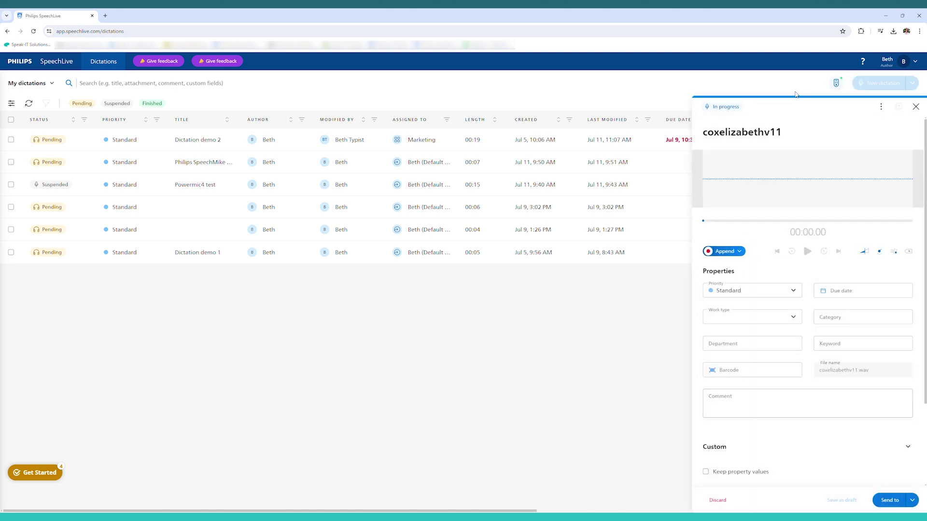
pyautogui.doubleClick(767, 130)
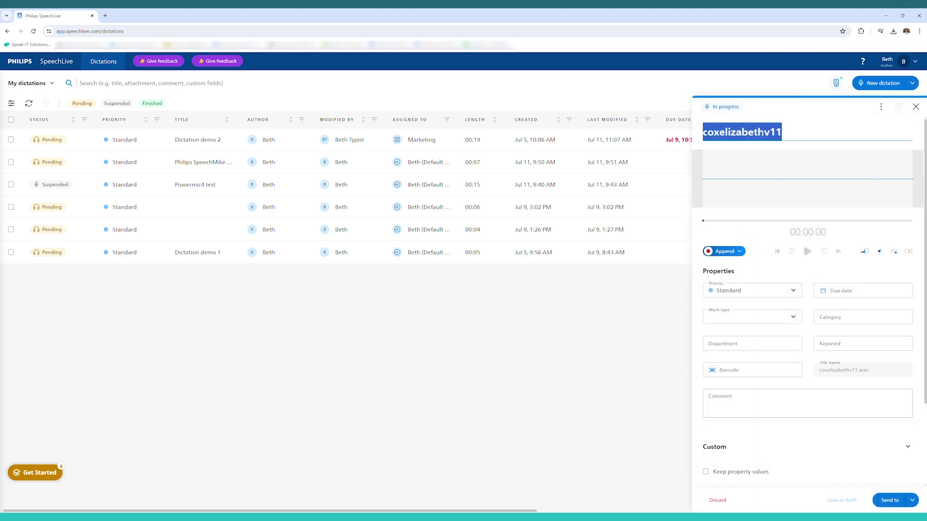
pyautogui.write('Philips Spee')
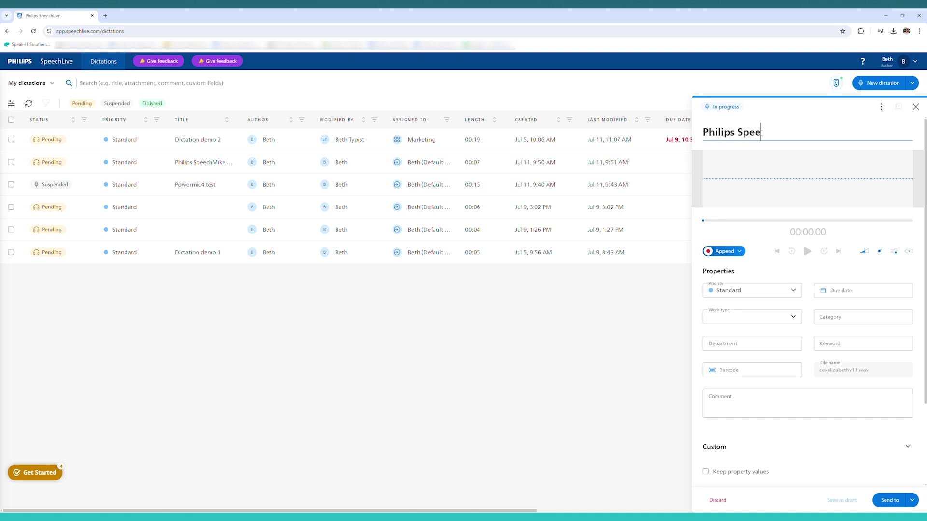
pyautogui.write('chMike on PC')
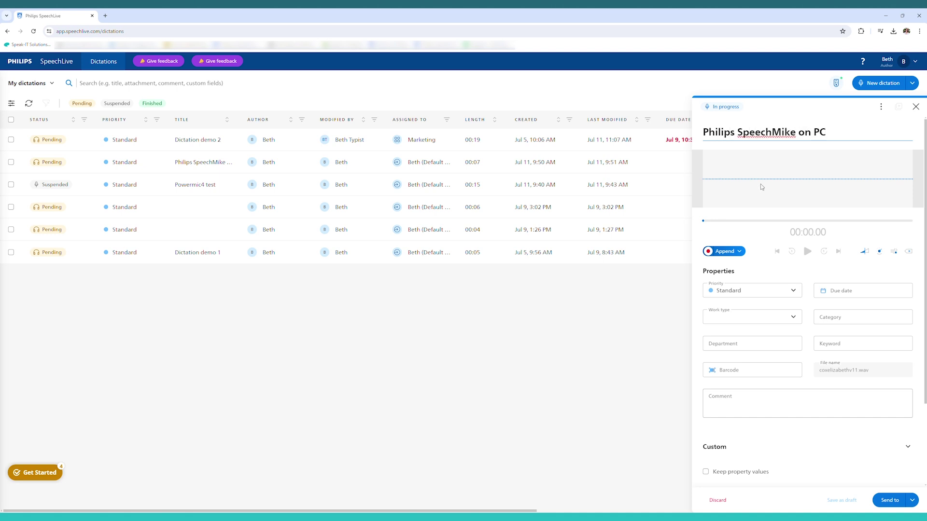
pyautogui.click(746, 237)
pyautogui.press('F4')
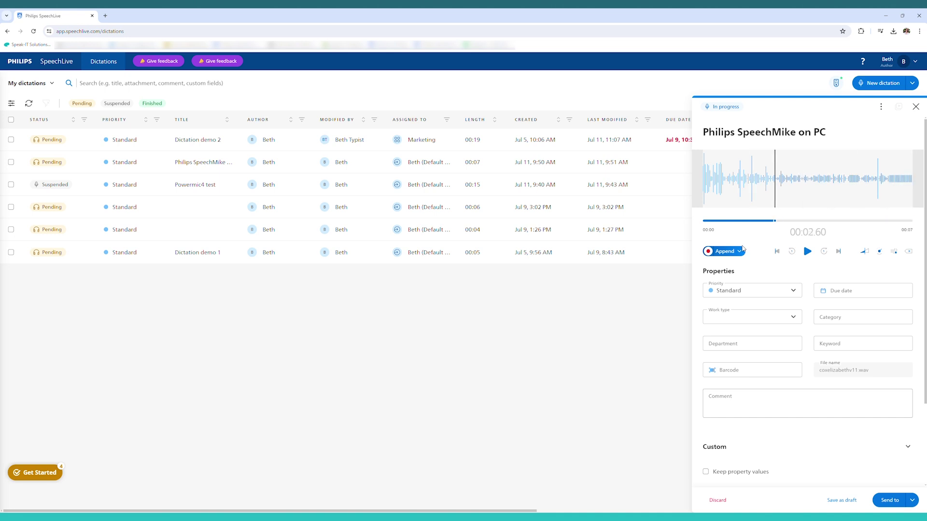
# - Switch the recording mode to Insert, record extra audio at 00:02.60, then play and pause the dictation
pyautogui.click(742, 252)
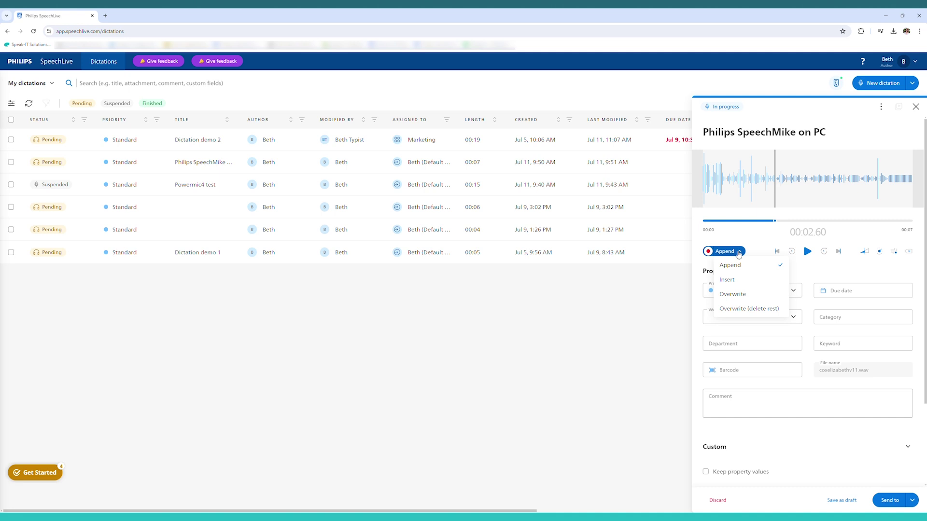
pyautogui.click(735, 280)
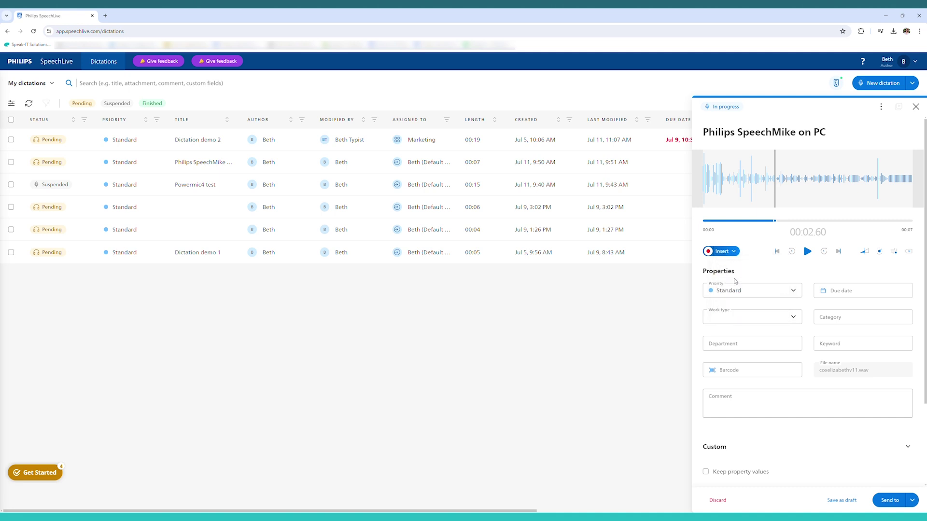
pyautogui.press('F4')
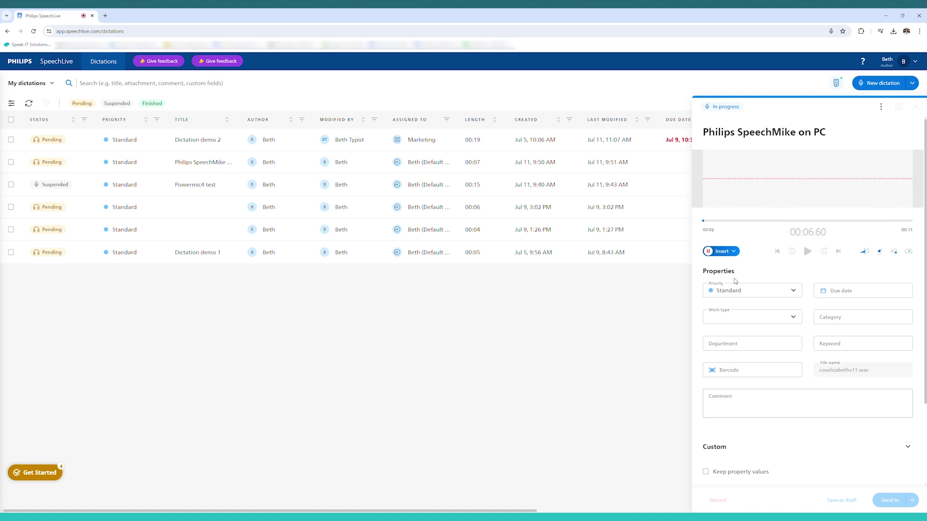
pyautogui.press('F4')
pyautogui.press('F3')
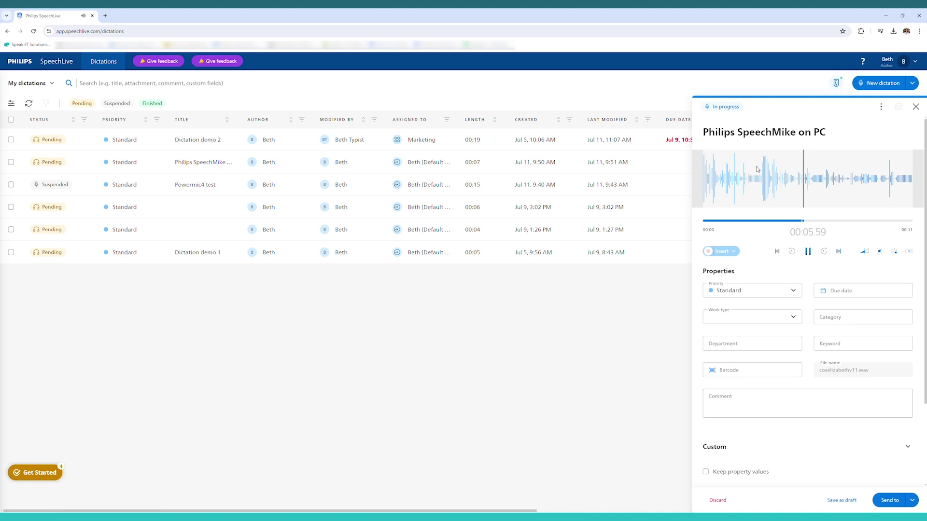
pyautogui.press('F3')
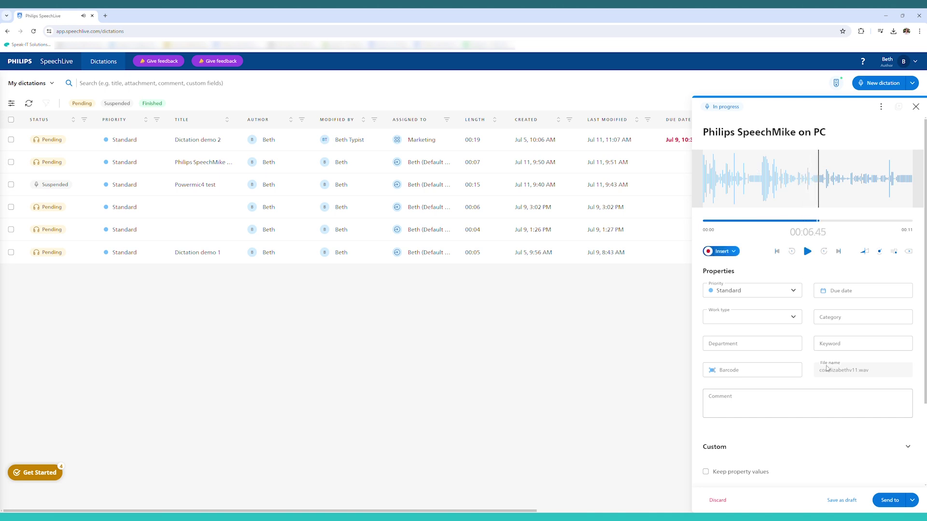